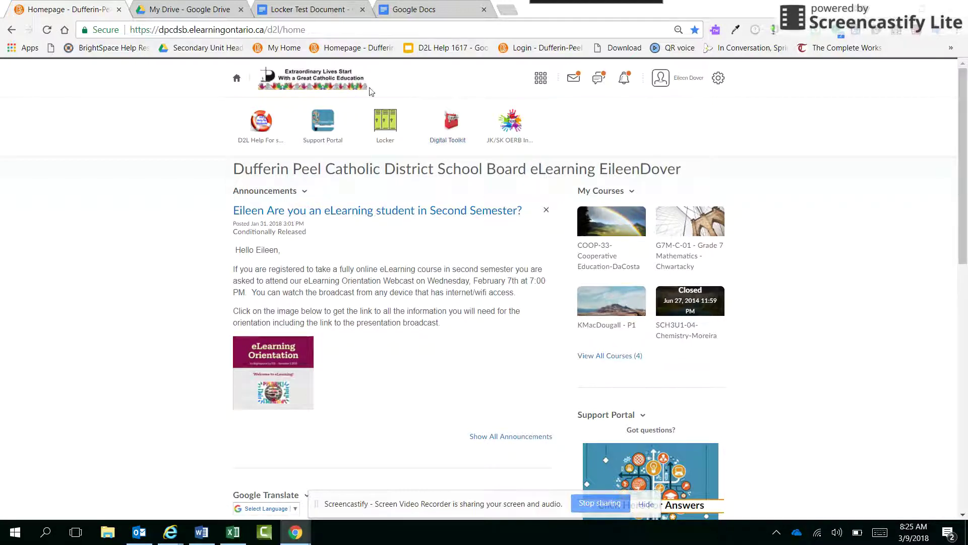
Open the KMacDougall - P1 course from the pinned courses list.
{"action": "left_click", "coordinate": [540, 82]}
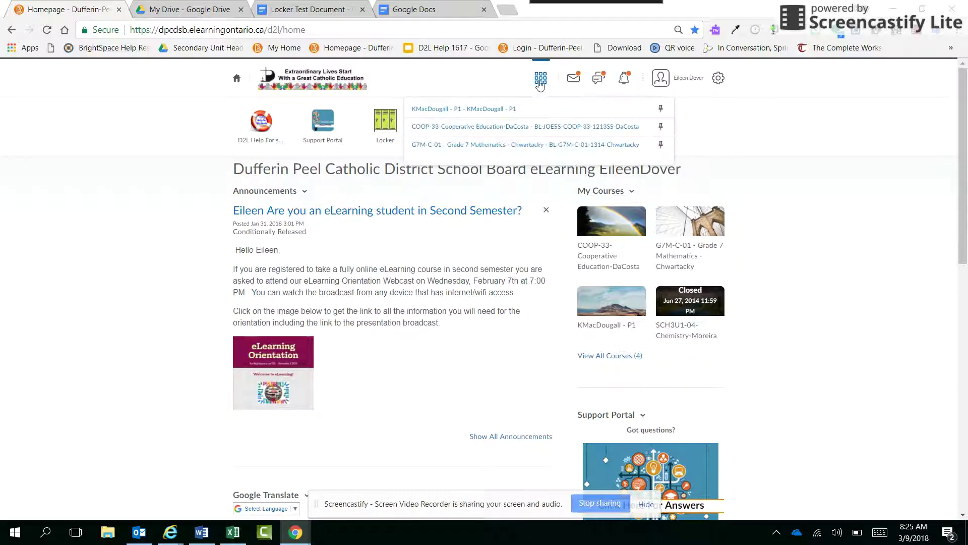
{"action": "left_click", "coordinate": [480, 111]}
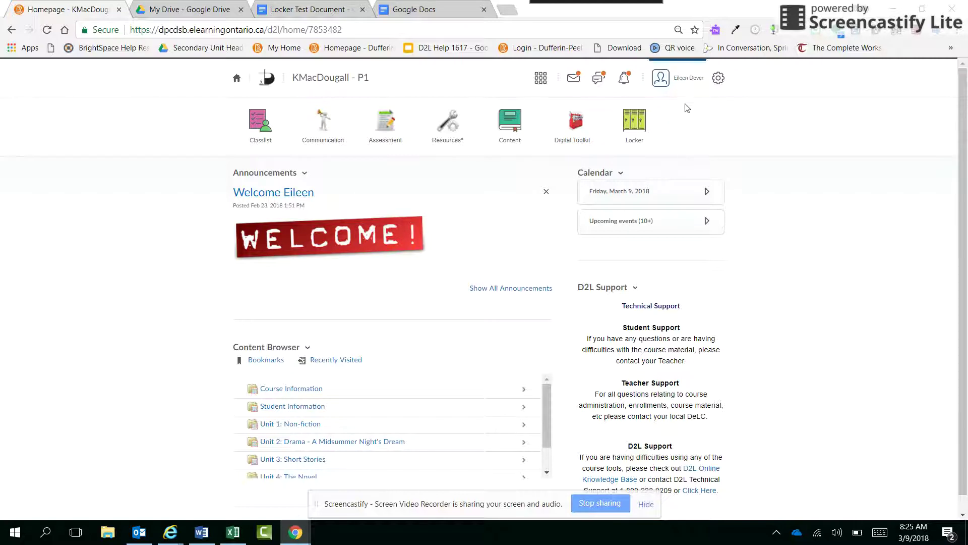
Go to the KMacDougall - P1 course's empty My Locker page.
{"action": "left_click", "coordinate": [637, 123]}
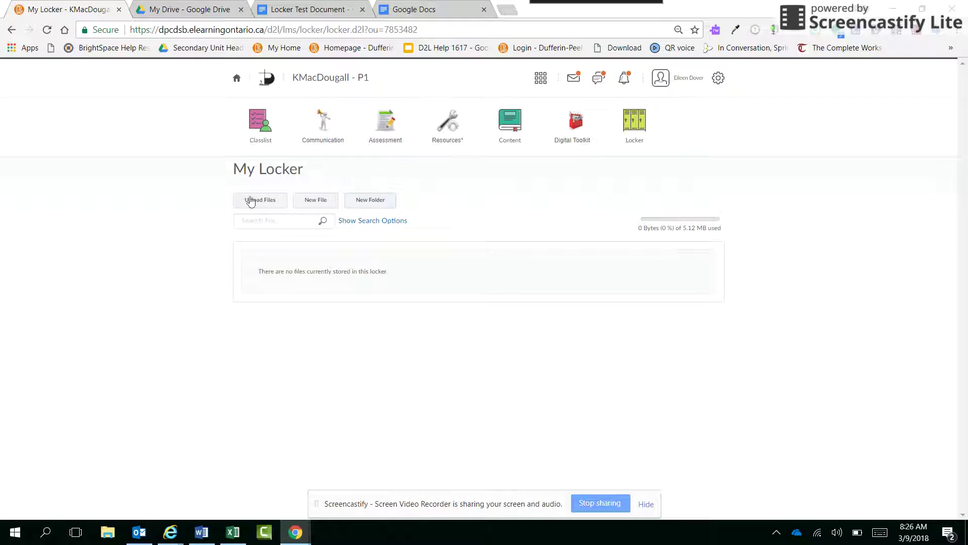
Upload Catcher in the Rye TEST Paper Microsoft Word.docx from the computer into My Locker.
{"action": "left_click", "coordinate": [266, 201]}
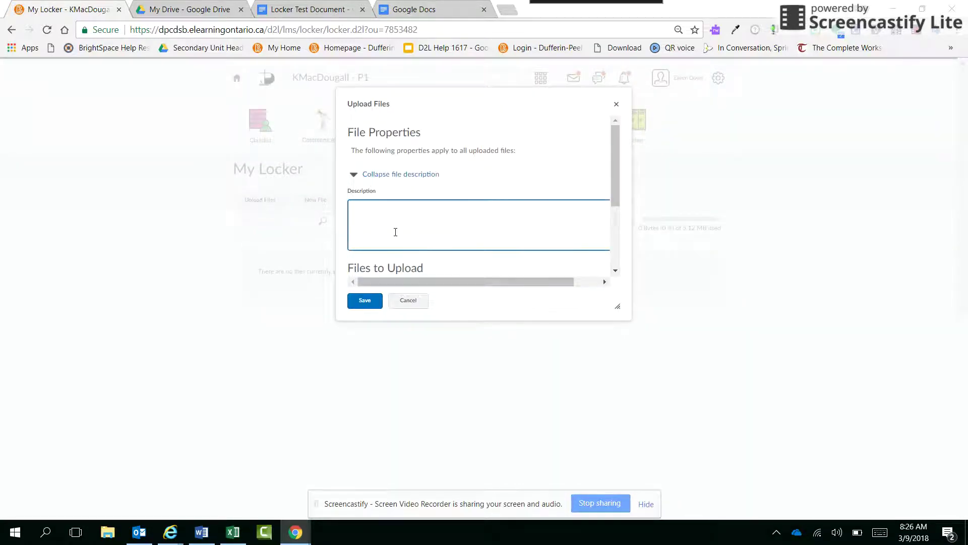
{"action": "scroll", "coordinate": [403, 237], "scroll_direction": "down", "scroll_amount": 3}
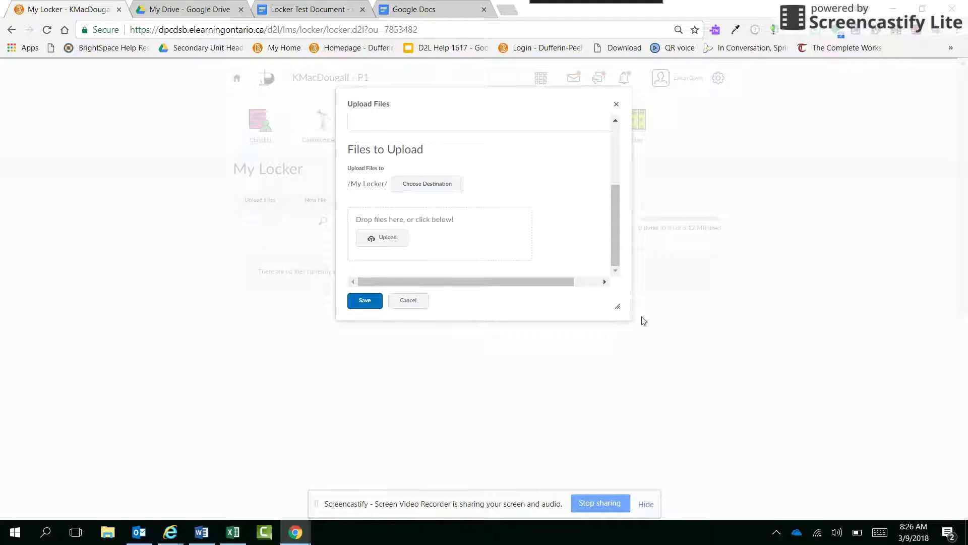
{"action": "left_click_drag", "start_coordinate": [619, 309], "coordinate": [821, 445]}
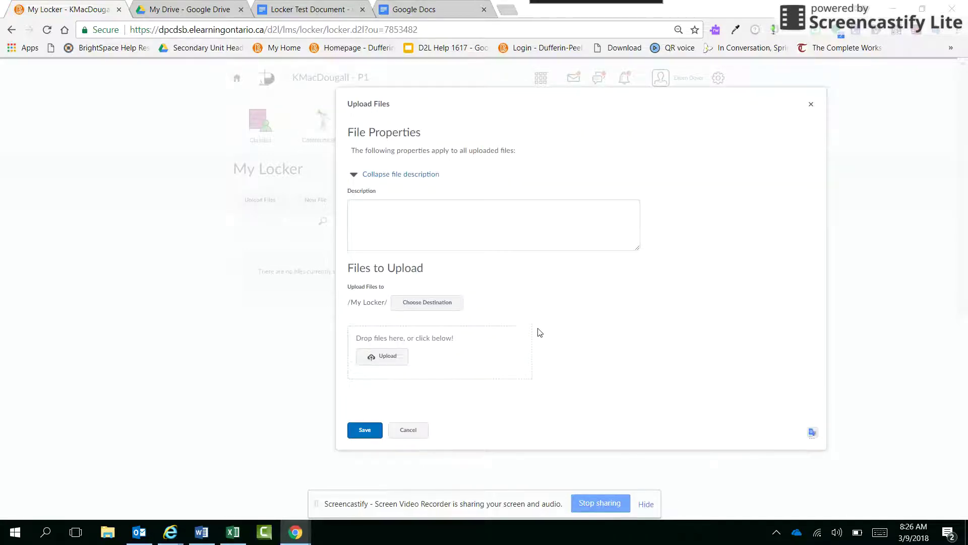
{"action": "left_click", "coordinate": [385, 360]}
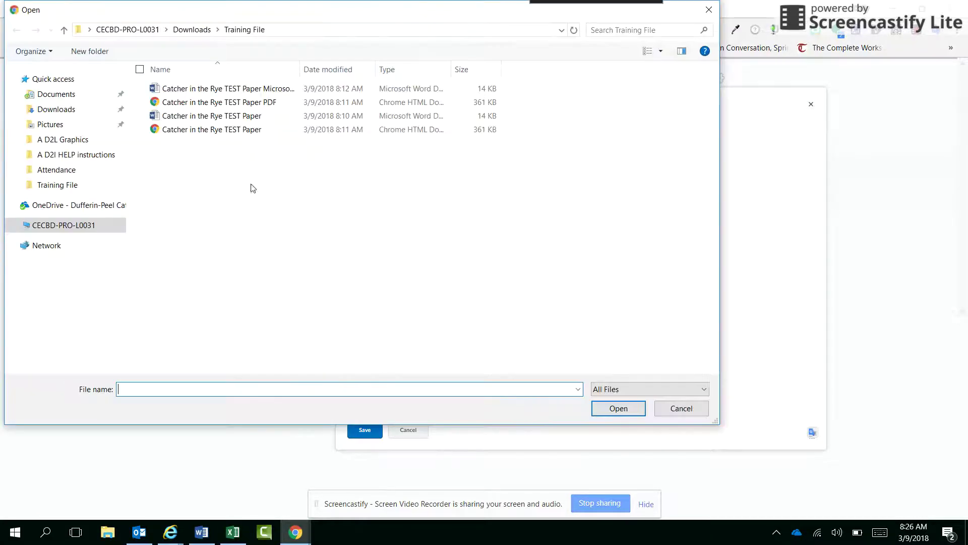
{"action": "double_click", "coordinate": [183, 90]}
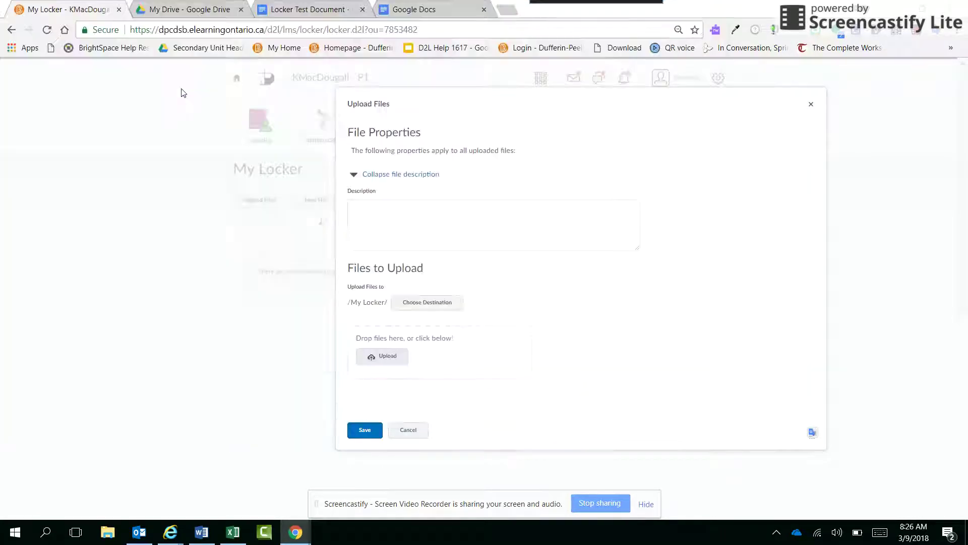
{"action": "left_click", "coordinate": [363, 430]}
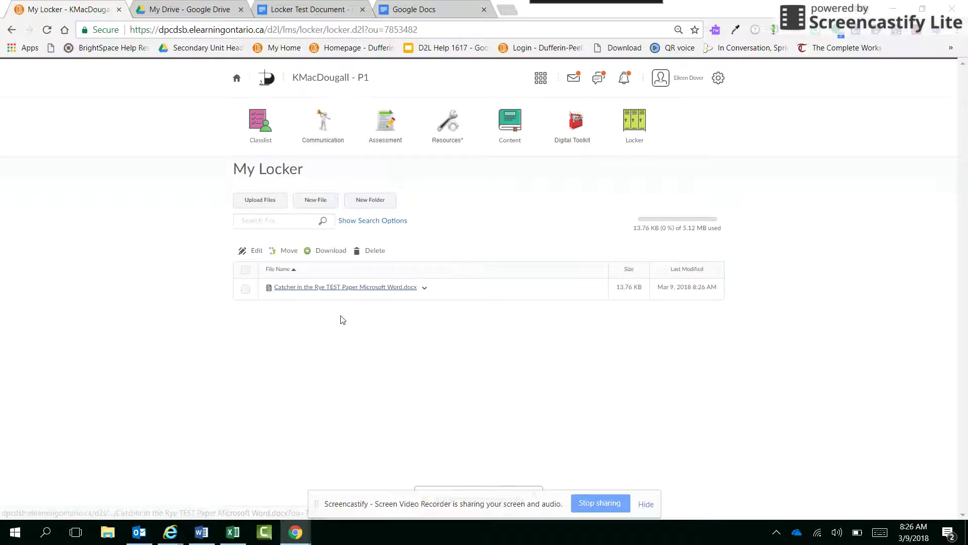
{"action": "left_click", "coordinate": [321, 201]}
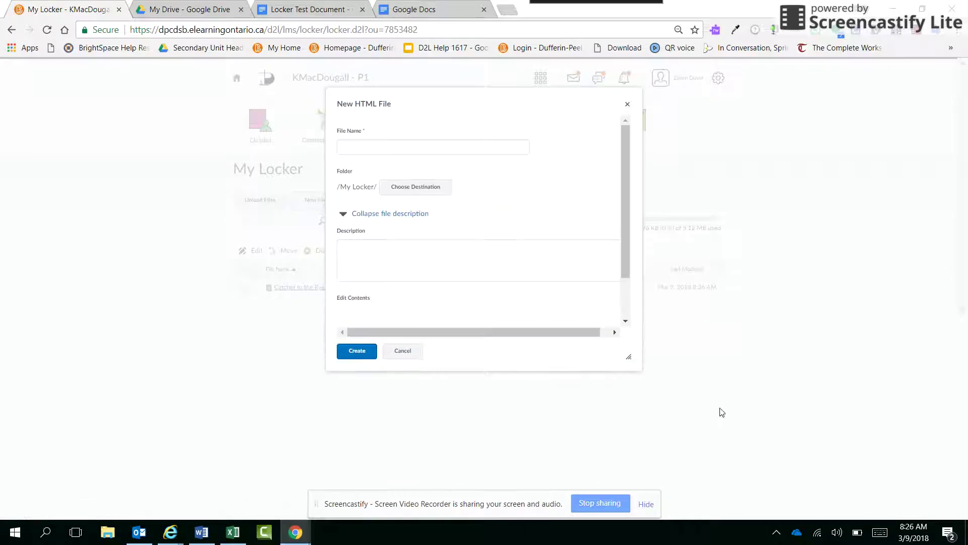
Enlarge the New HTML File form so its content editor is visible.
{"action": "left_click_drag", "start_coordinate": [630, 359], "coordinate": [819, 468]}
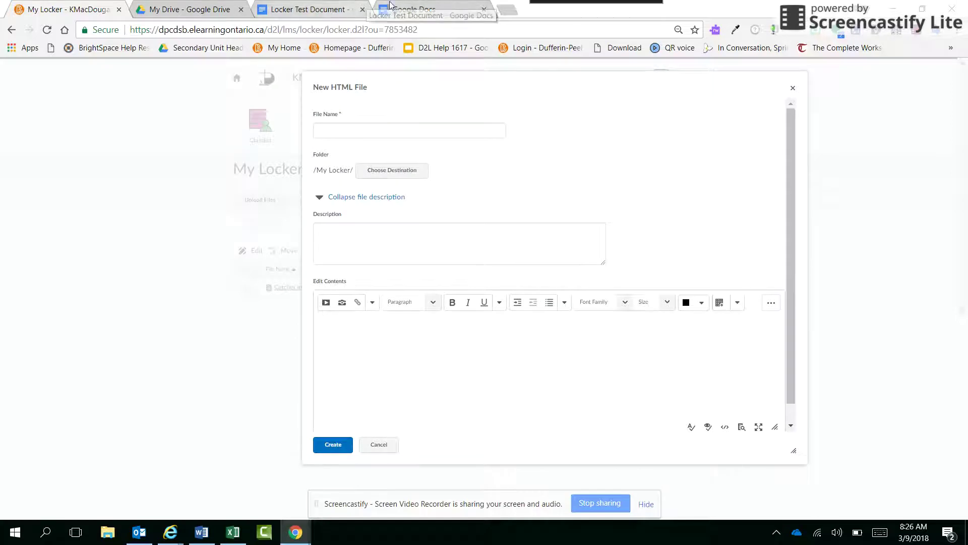
{"action": "left_click", "coordinate": [406, 10]}
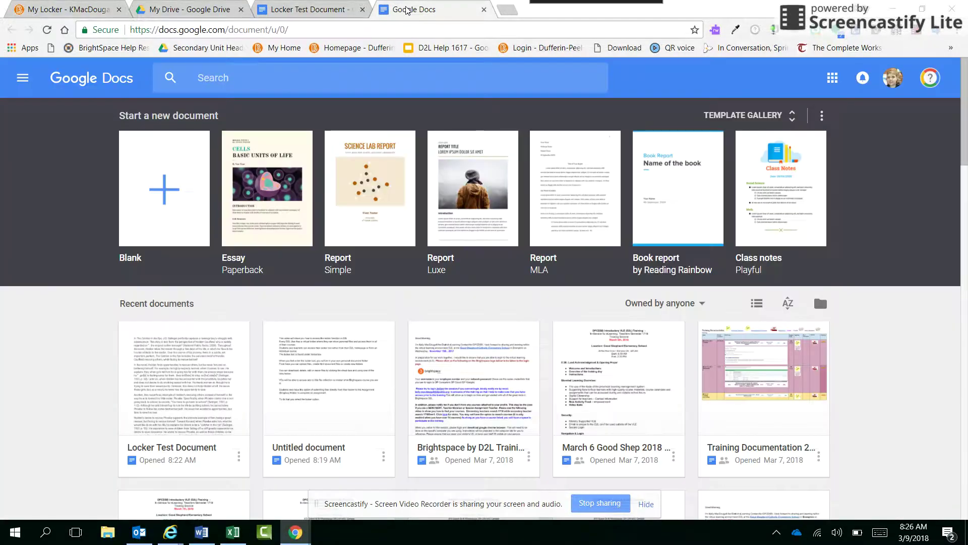
Open Locker Test Document in Google Docs and select its entire essay text.
{"action": "left_click", "coordinate": [246, 372]}
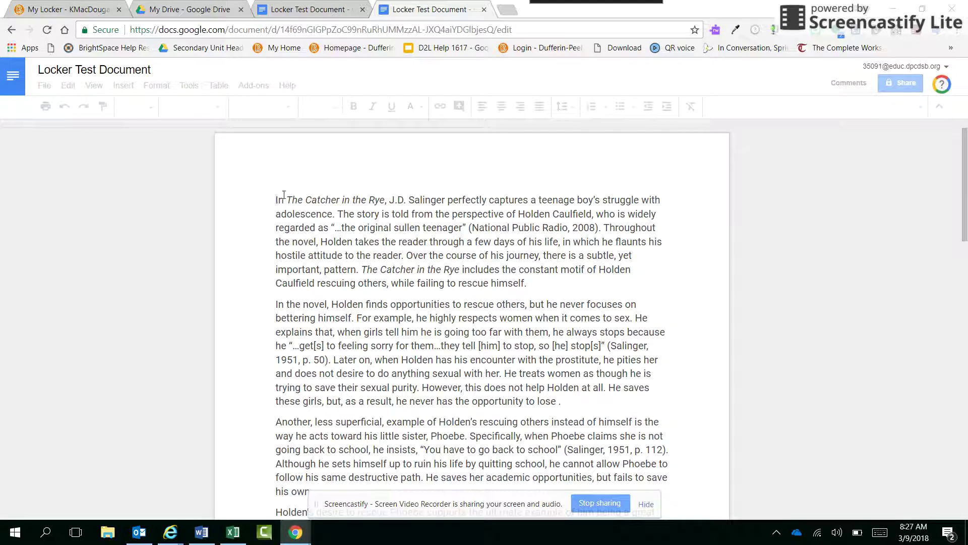
{"action": "key", "text": "ctrl+a"}
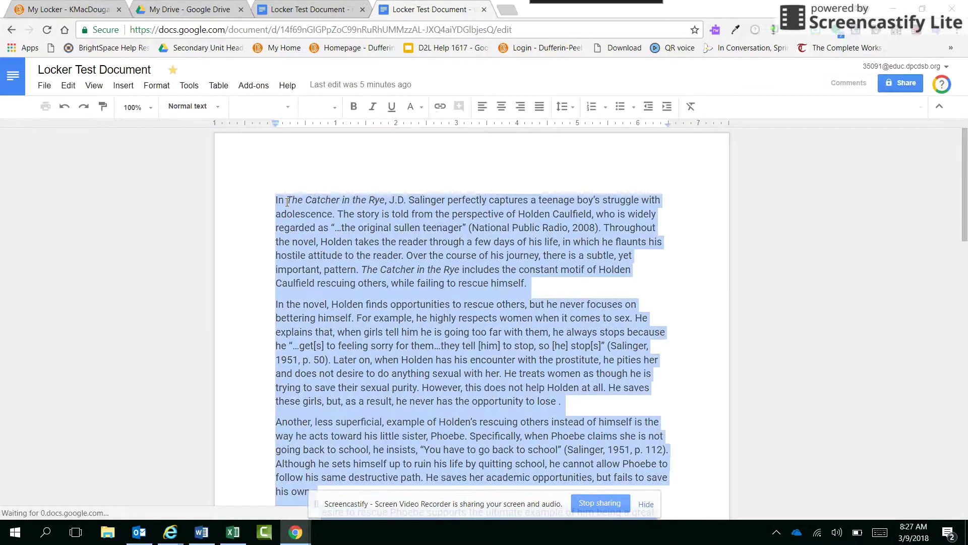
Paste the Catcher in the Rye essay into the new HTML file, with two blank lines above it.
{"action": "left_click", "coordinate": [101, 10]}
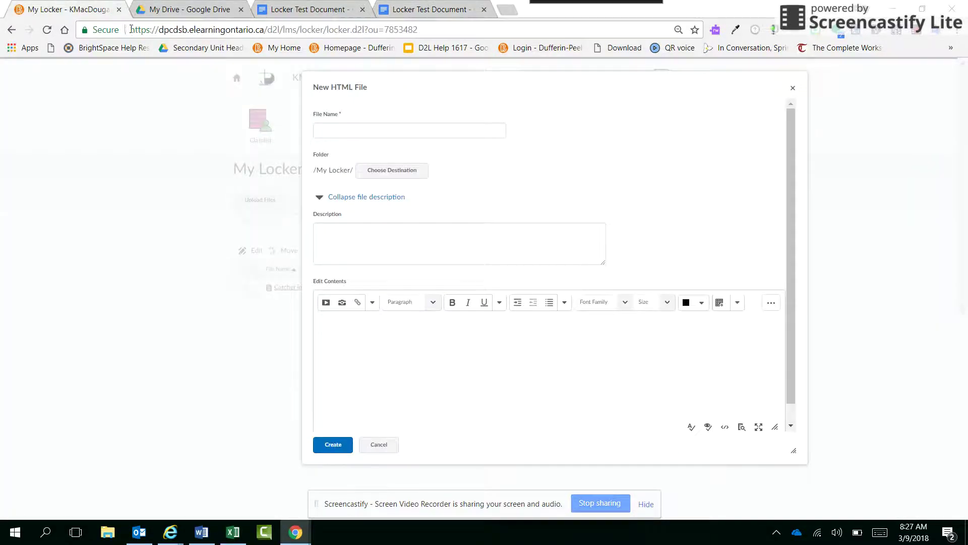
{"action": "left_click", "coordinate": [412, 347]}
{"action": "key", "text": "ctrl+v"}
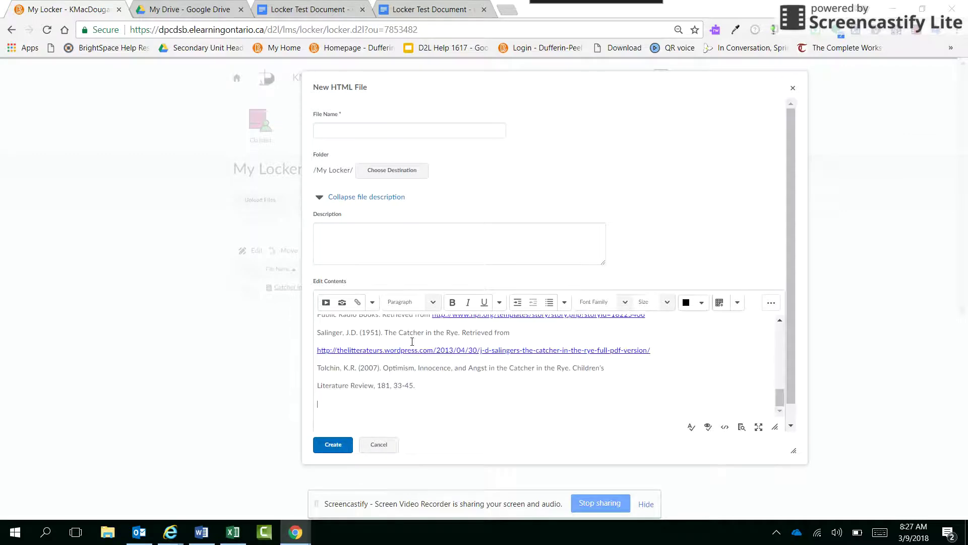
{"action": "scroll", "coordinate": [421, 374], "scroll_direction": "up", "scroll_amount": 10}
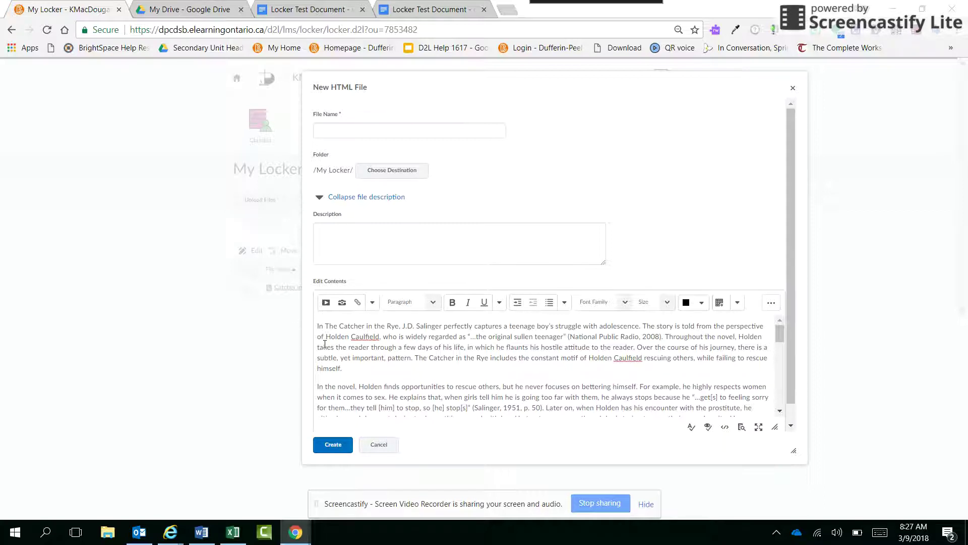
{"action": "key", "text": "Return"}
{"action": "key", "text": "Return"}
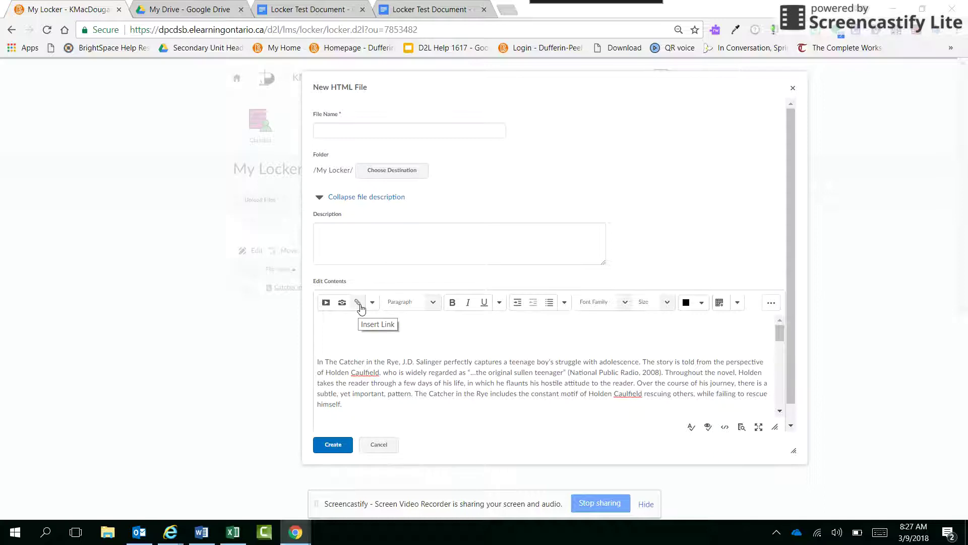
{"action": "left_click", "coordinate": [339, 134]}
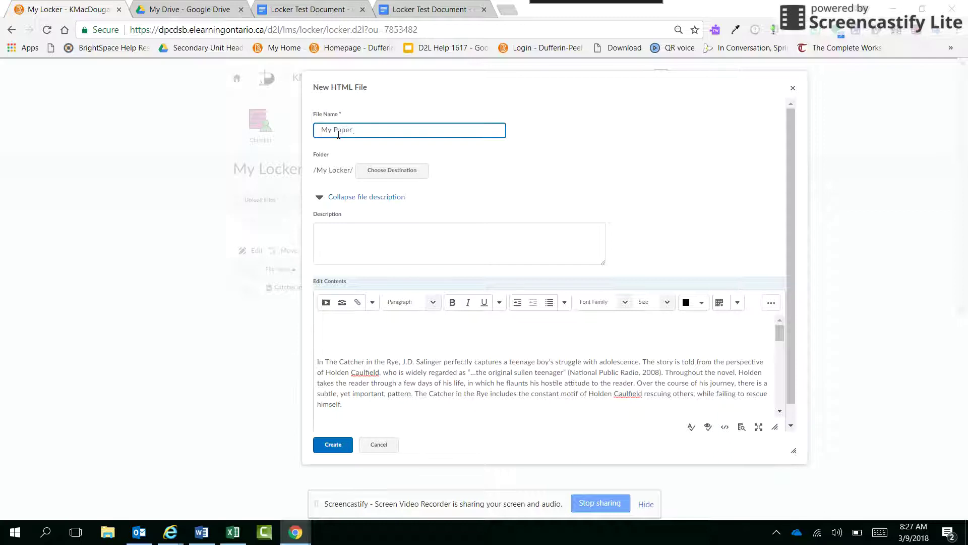
Review the pasted essay and create the My Paper HTML file in My Locker.
{"action": "left_click", "coordinate": [422, 227]}
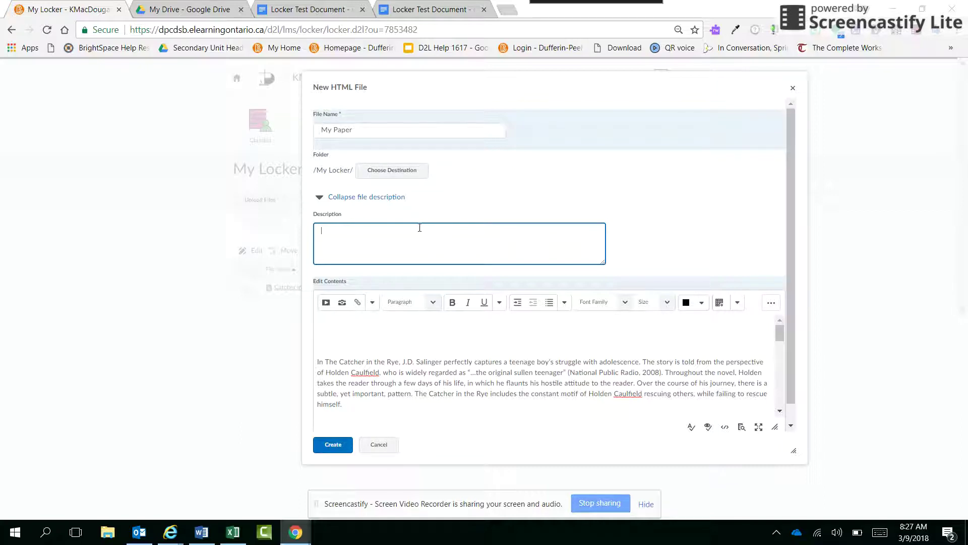
{"action": "scroll", "coordinate": [443, 343], "scroll_direction": "down", "scroll_amount": 10}
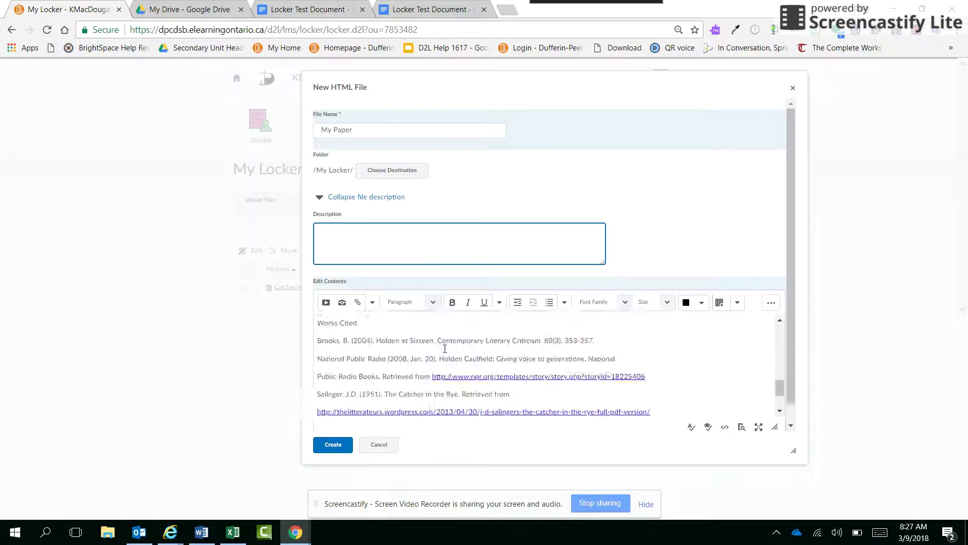
{"action": "scroll", "coordinate": [443, 340], "scroll_direction": "up", "scroll_amount": 10}
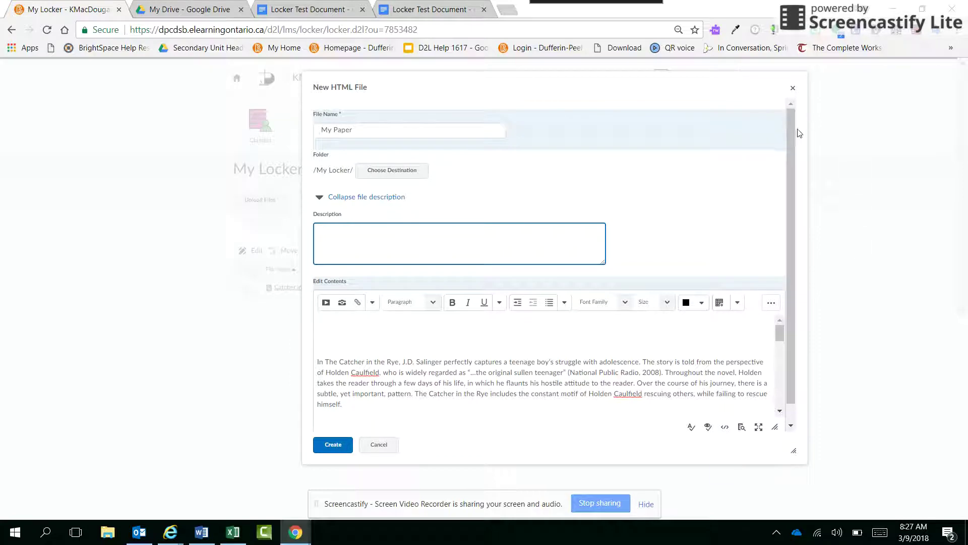
{"action": "scroll", "coordinate": [791, 268], "scroll_direction": "down", "scroll_amount": 1}
{"action": "scroll", "coordinate": [802, 157], "scroll_direction": "up", "scroll_amount": 1}
{"action": "left_click", "coordinate": [335, 446]}
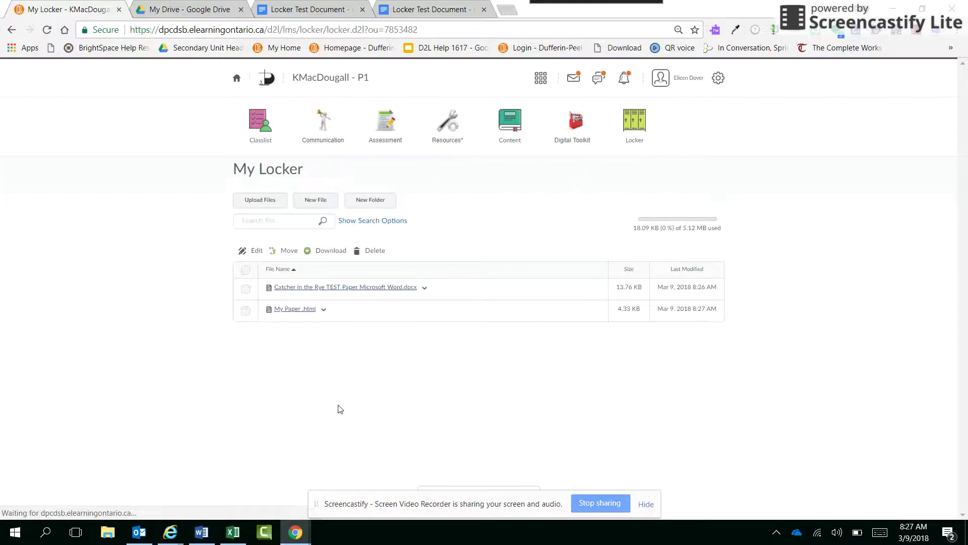
Create a new folder named ENG3C 2018 in My Locker.
{"action": "left_click", "coordinate": [382, 201]}
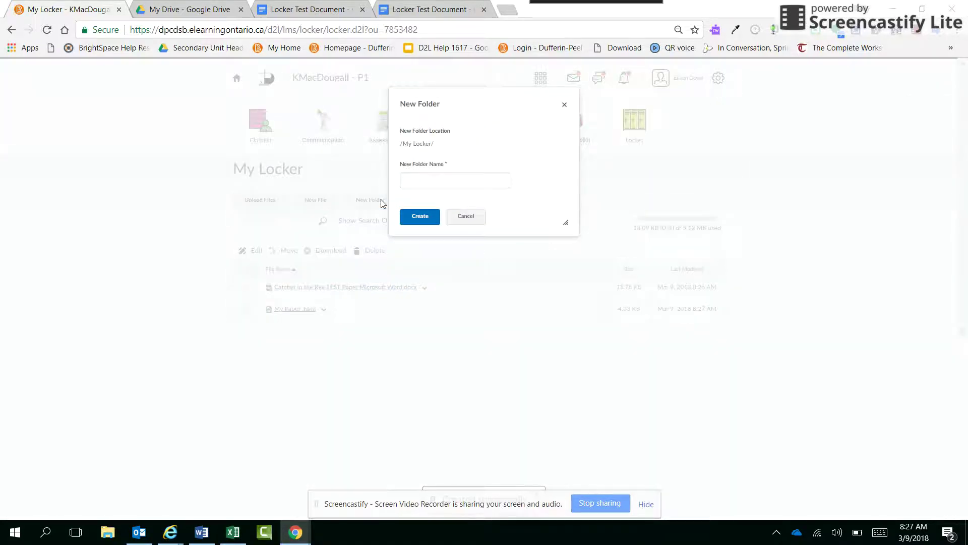
{"action": "type", "text": "ENG3C 2018"}
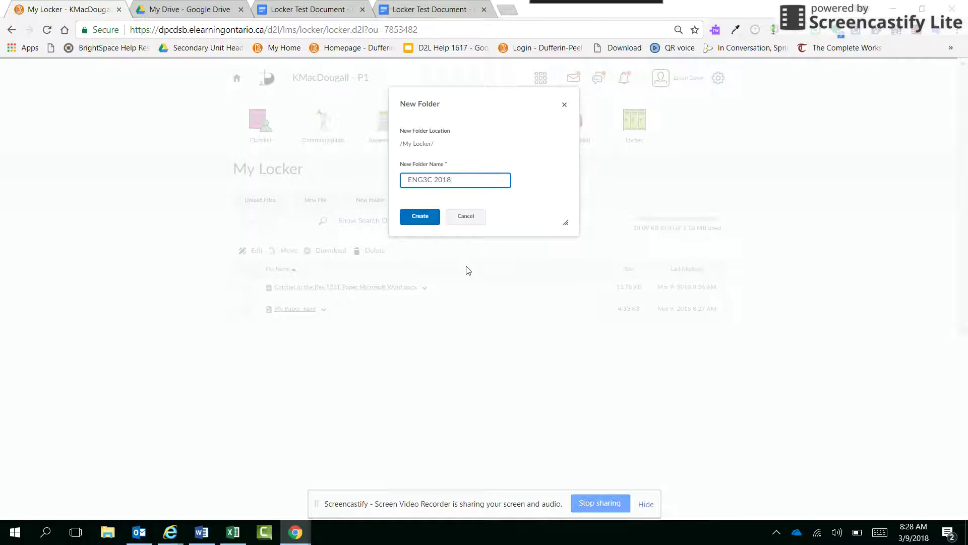
{"action": "left_click", "coordinate": [428, 214]}
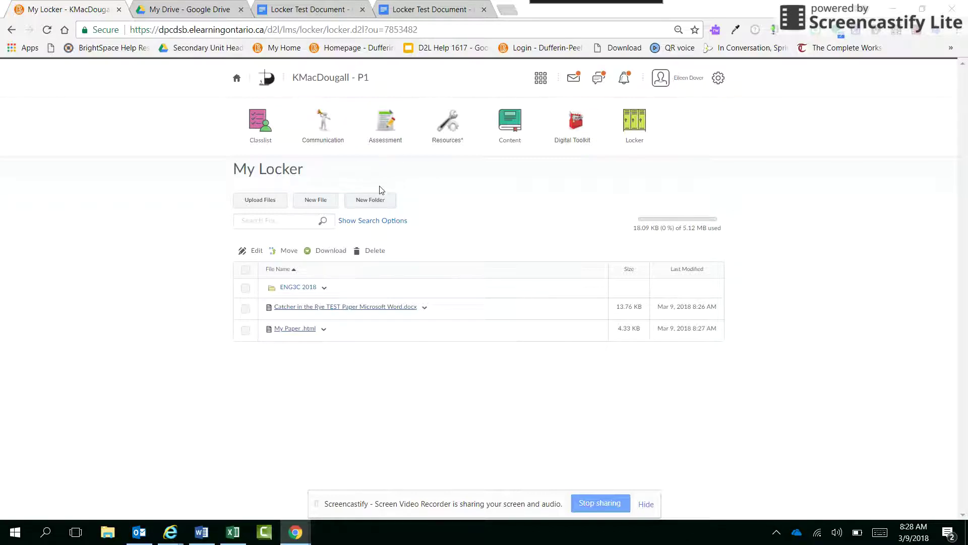
{"action": "left_click", "coordinate": [391, 130]}
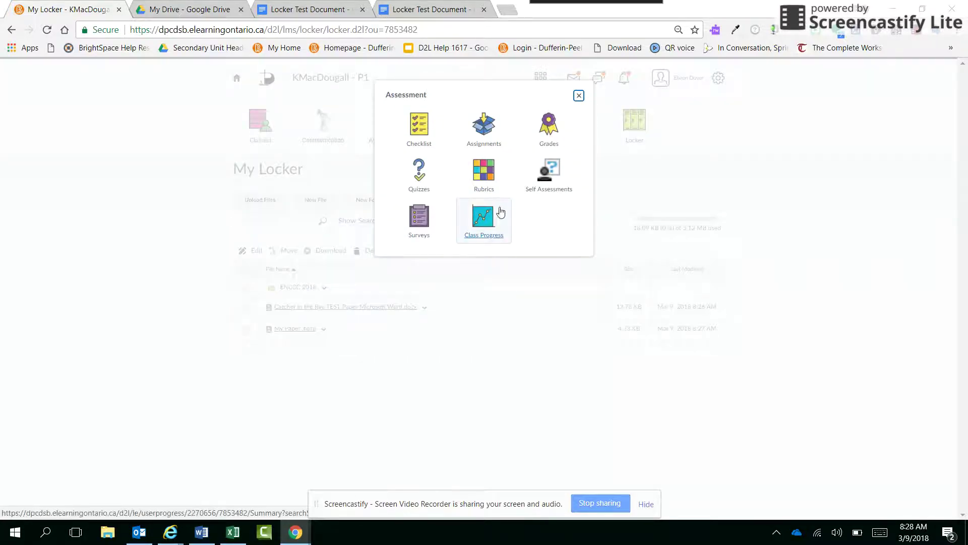
Open the Activity 1 Assignment submission page under Unit 6 in Assignments.
{"action": "left_click", "coordinate": [486, 130]}
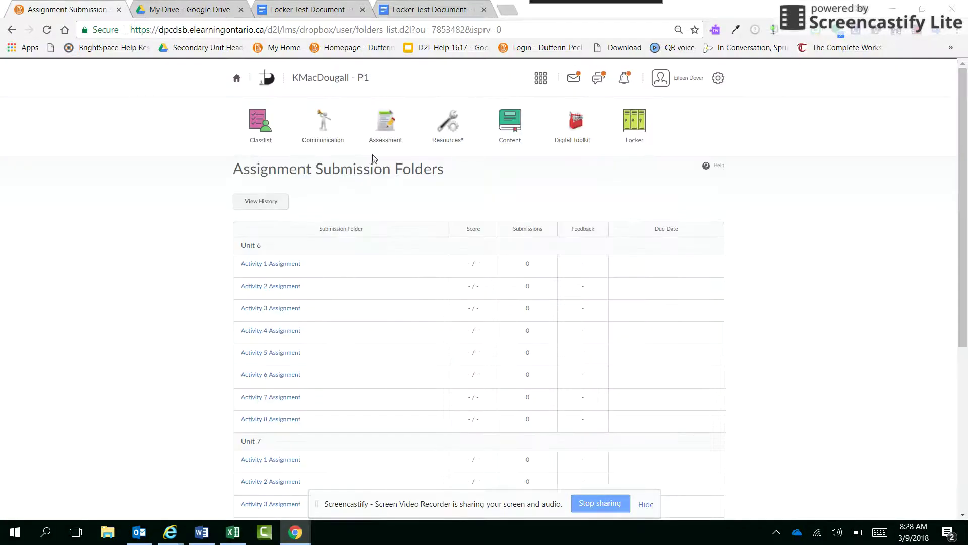
{"action": "left_click", "coordinate": [262, 266]}
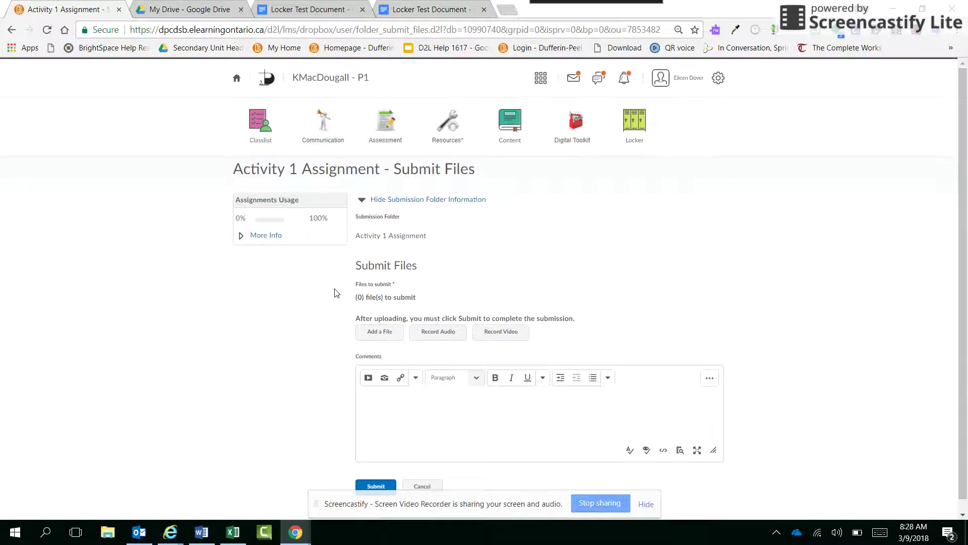
{"action": "scroll", "coordinate": [336, 309], "scroll_direction": "down", "scroll_amount": 1}
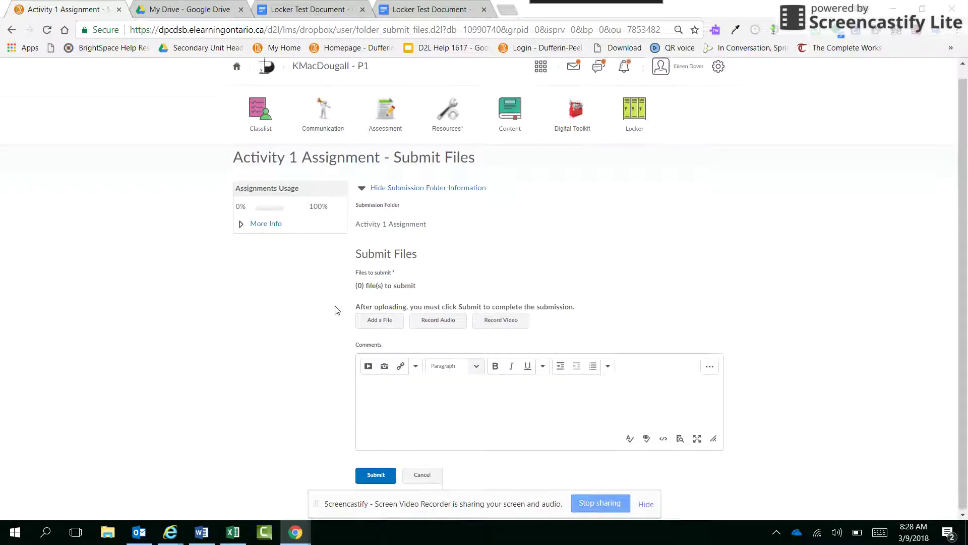
Attach the Catcher in the Rye .docx and My Paper.html from My Locker to the submission.
{"action": "left_click", "coordinate": [384, 324]}
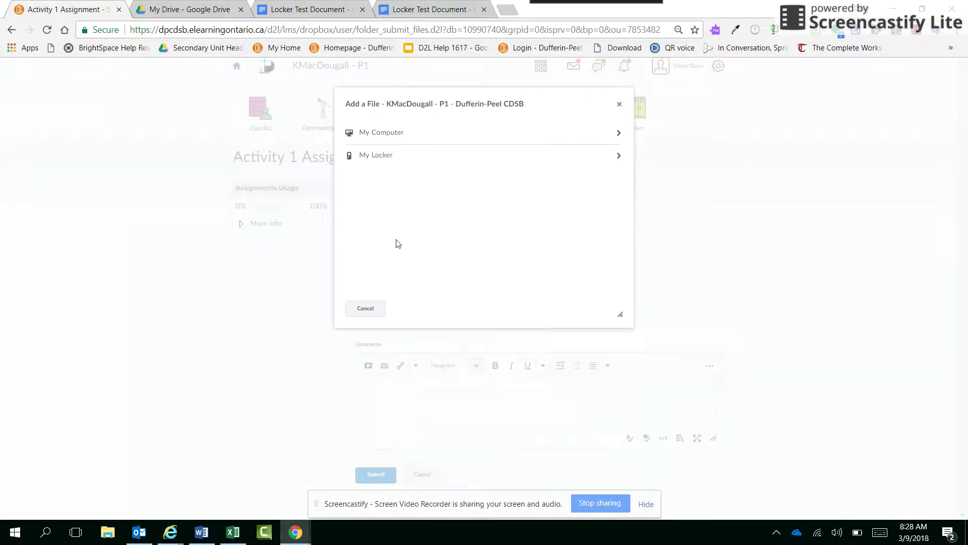
{"action": "left_click", "coordinate": [382, 157]}
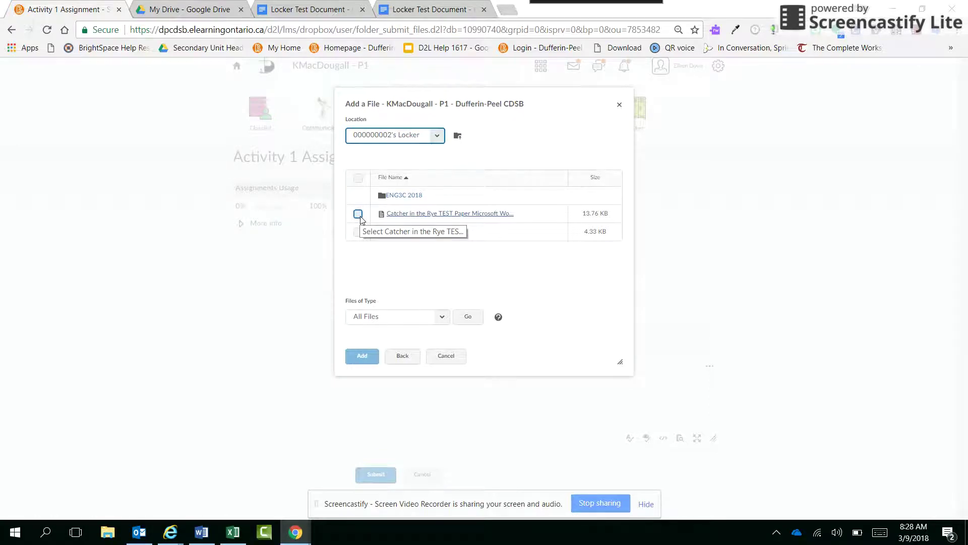
{"action": "left_click", "coordinate": [359, 213]}
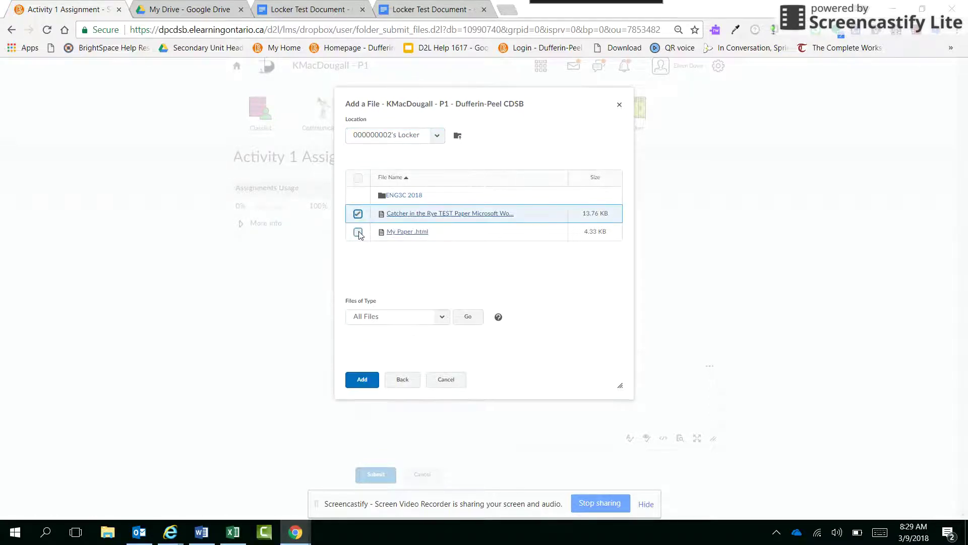
{"action": "left_click", "coordinate": [358, 232]}
{"action": "left_click", "coordinate": [362, 401]}
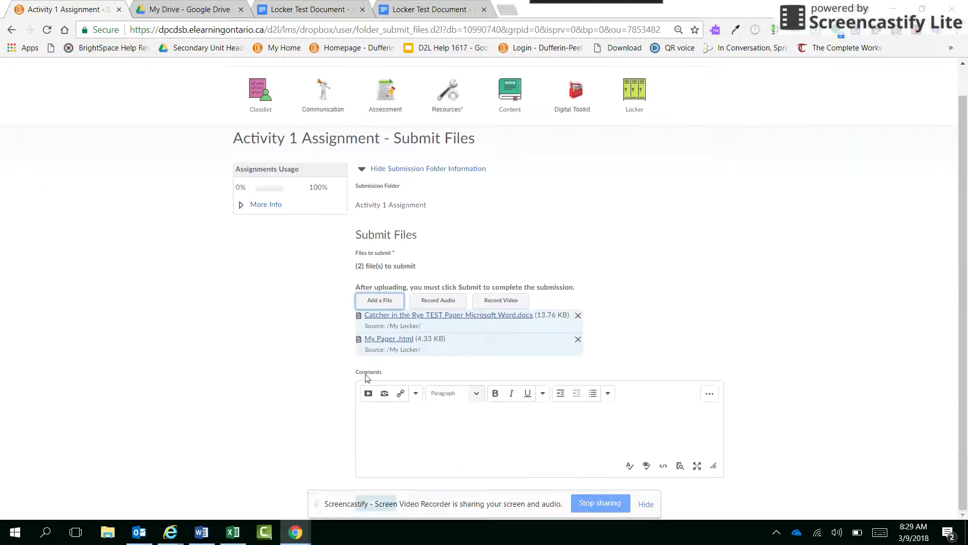
{"action": "left_click", "coordinate": [392, 414]}
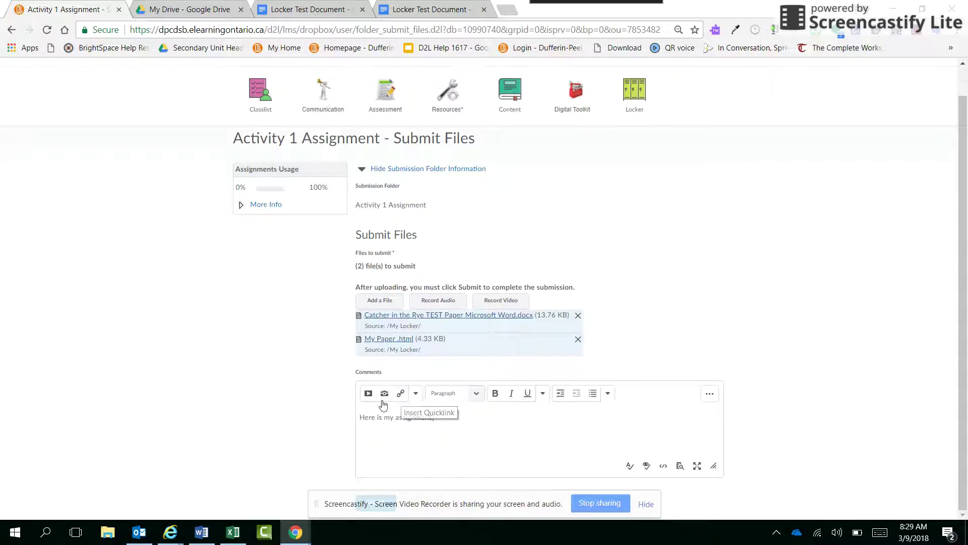
Dismiss the Insert Stuff options, zoom out, and submit both files with the comment.
{"action": "left_click", "coordinate": [369, 396]}
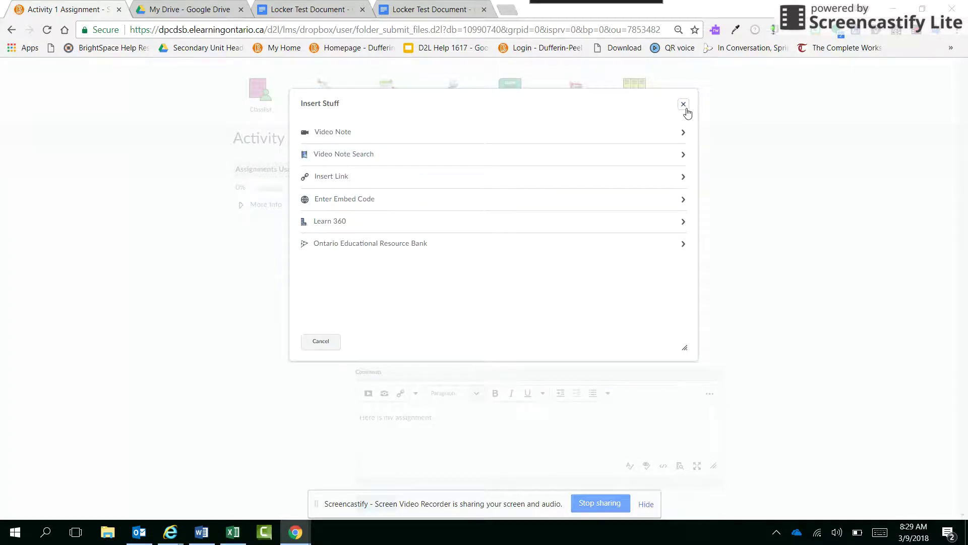
{"action": "key", "text": "Escape"}
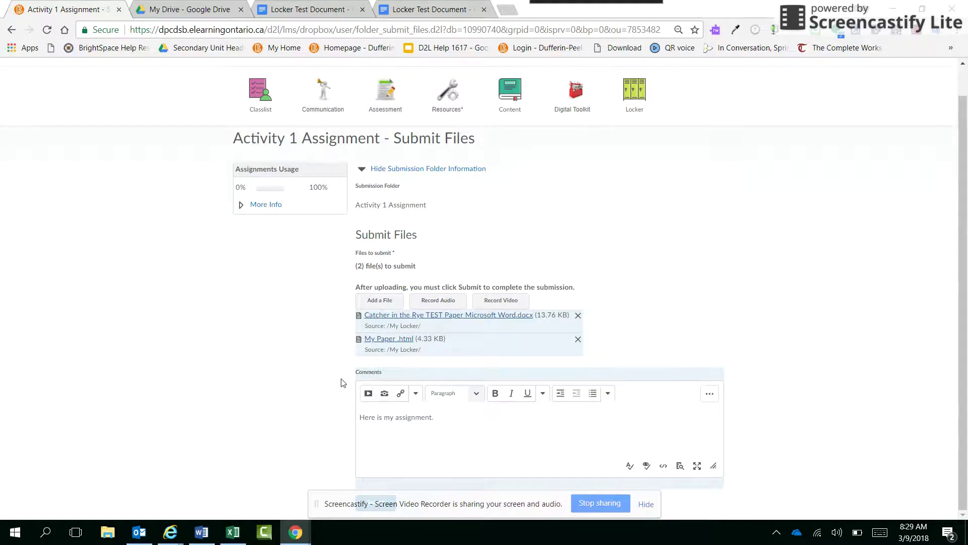
{"action": "key", "text": "ctrl+minus"}
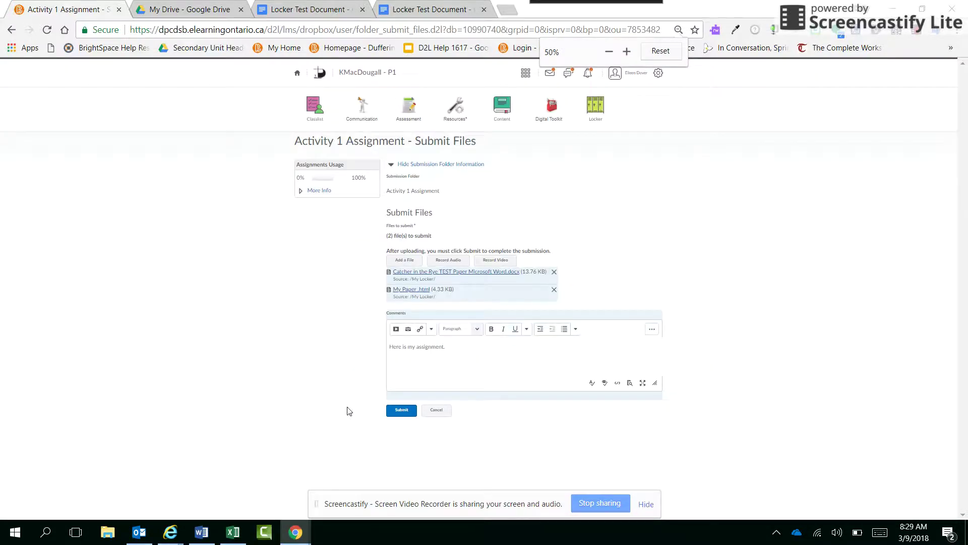
{"action": "left_click", "coordinate": [398, 412]}
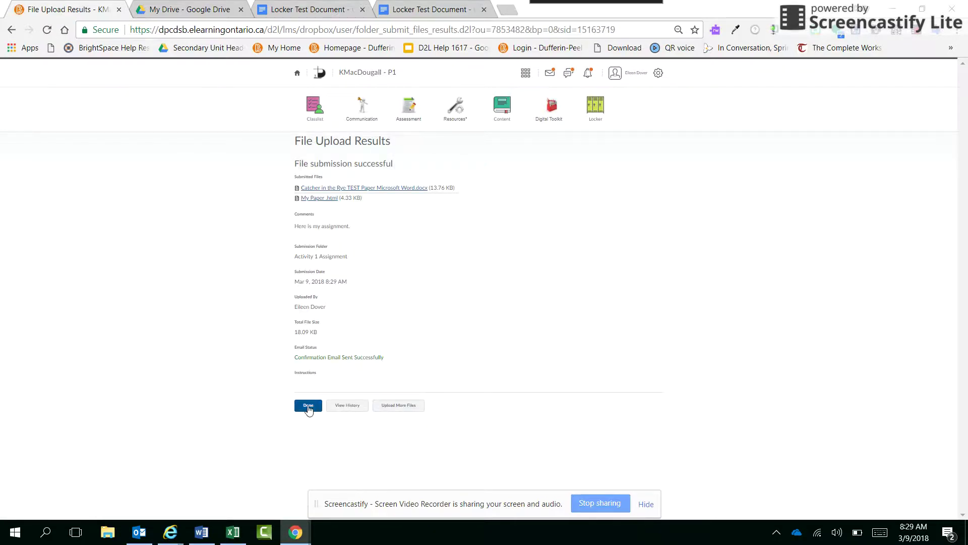
Close File Upload Results and go back to the course homepage.
{"action": "left_click", "coordinate": [309, 406]}
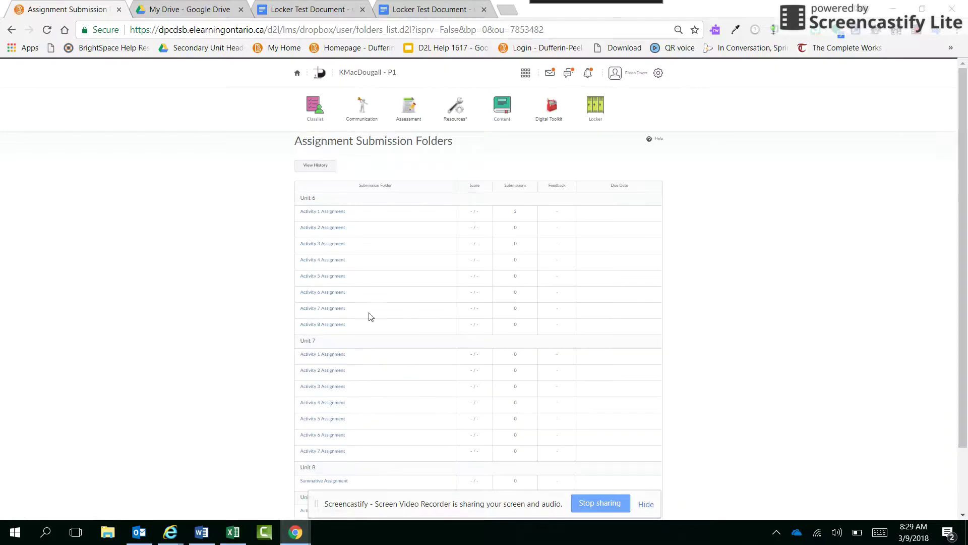
{"action": "left_click", "coordinate": [367, 76]}
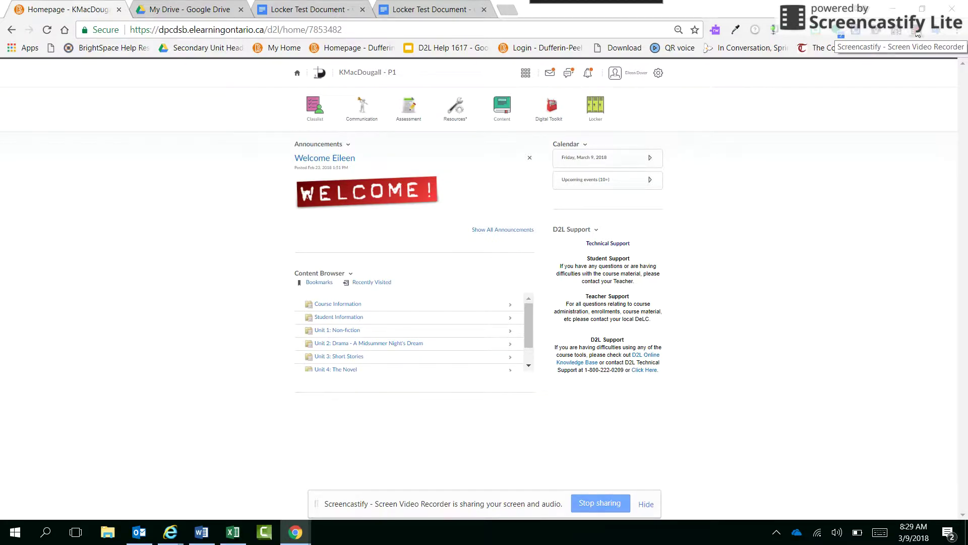
Start a new HTML file in My Locker and enlarge its form.
{"action": "left_click", "coordinate": [600, 109]}
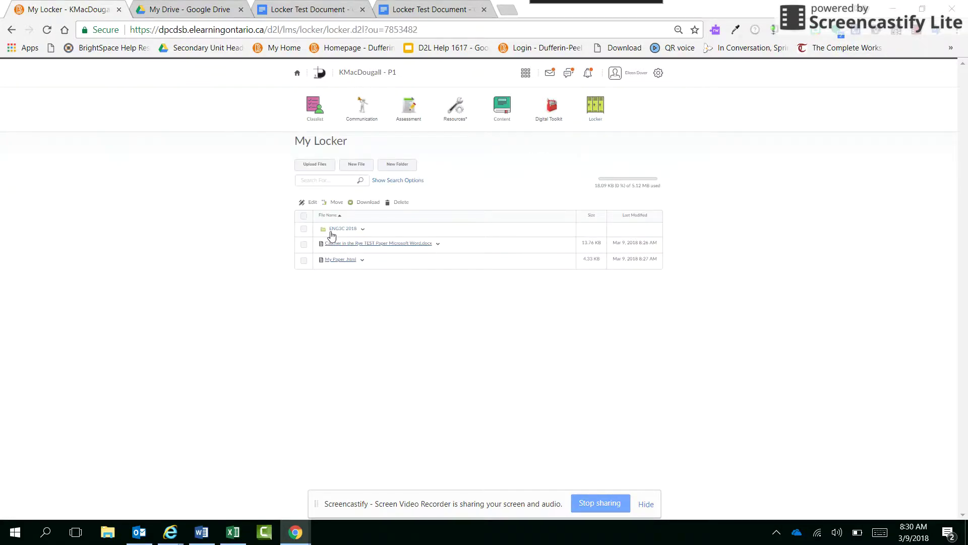
{"action": "left_click", "coordinate": [360, 168]}
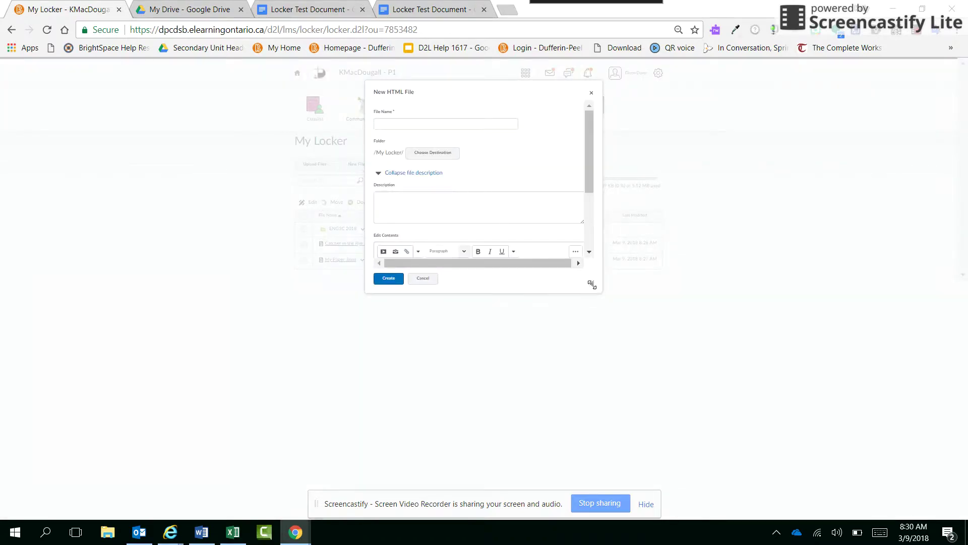
{"action": "left_click_drag", "start_coordinate": [592, 285], "coordinate": [875, 464]}
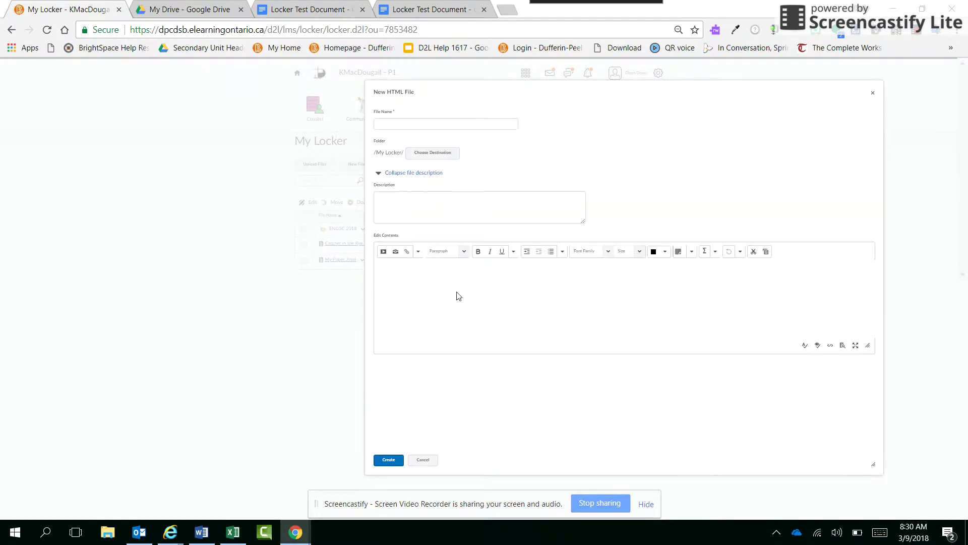
Show the Insert Link form's URL and Title fields, then cancel both dialogs unsaved.
{"action": "left_click", "coordinate": [408, 252]}
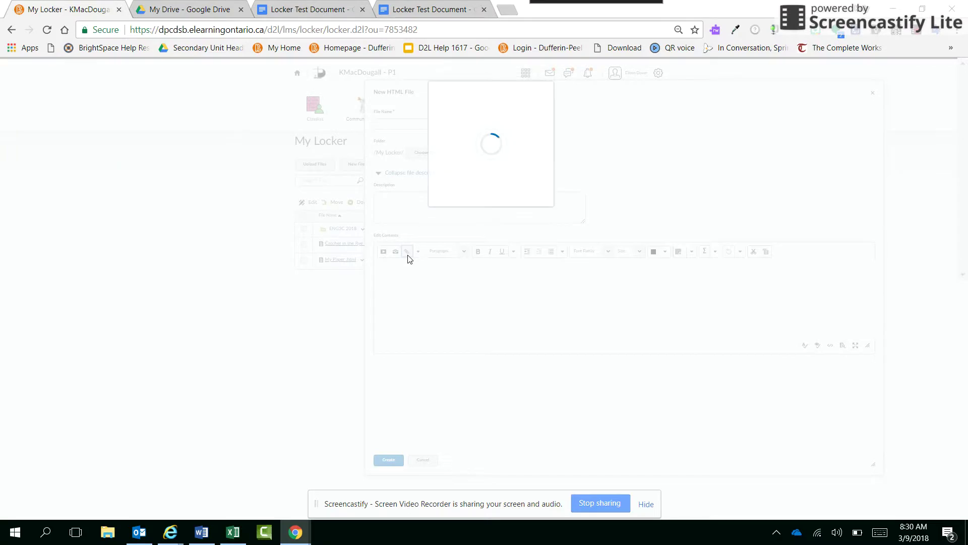
{"action": "left_click", "coordinate": [469, 111]}
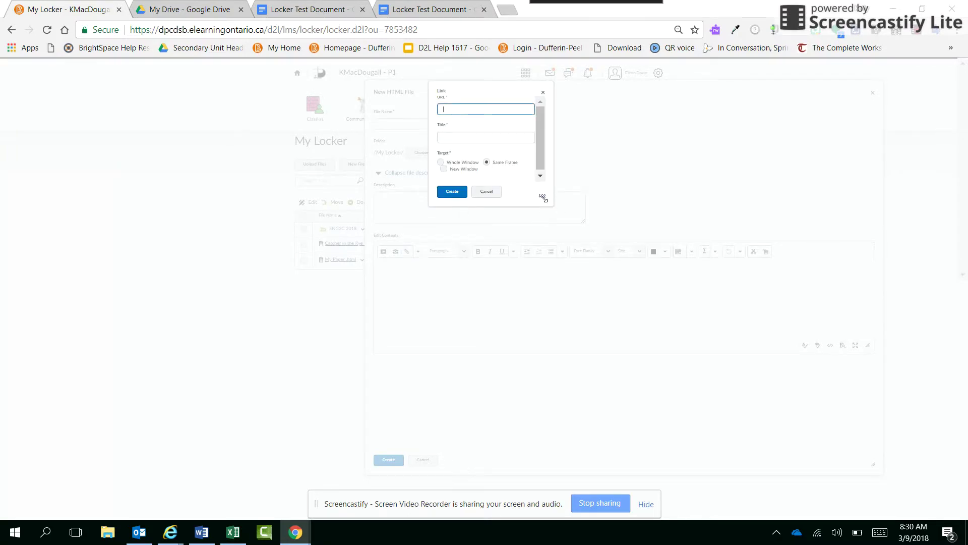
{"action": "left_click_drag", "start_coordinate": [543, 196], "coordinate": [616, 288]}
{"action": "left_click", "coordinate": [469, 140]}
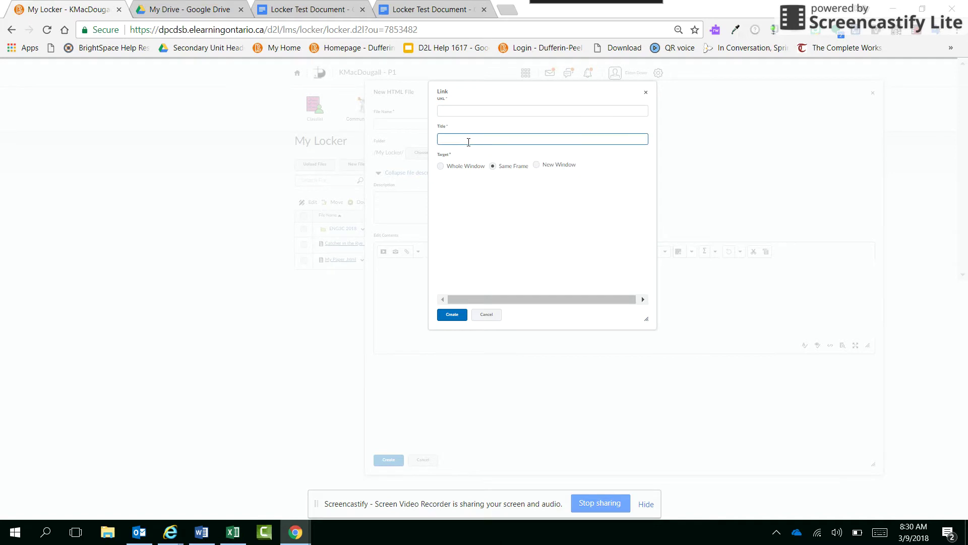
{"action": "left_click", "coordinate": [483, 315]}
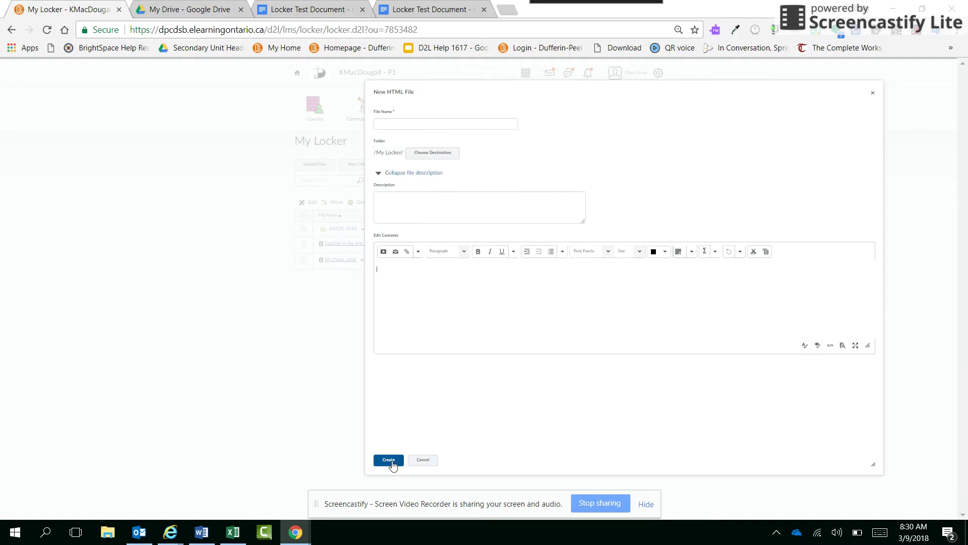
{"action": "left_click", "coordinate": [422, 460]}
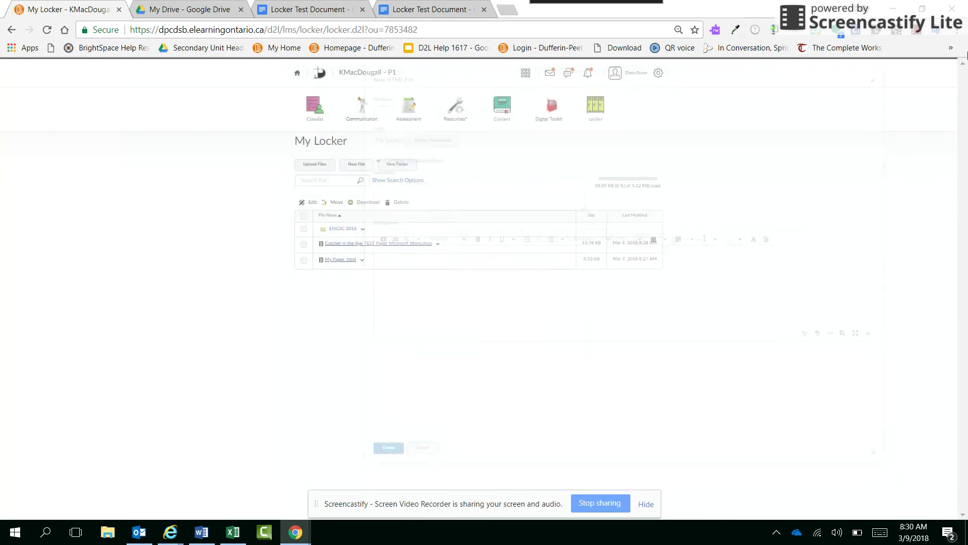